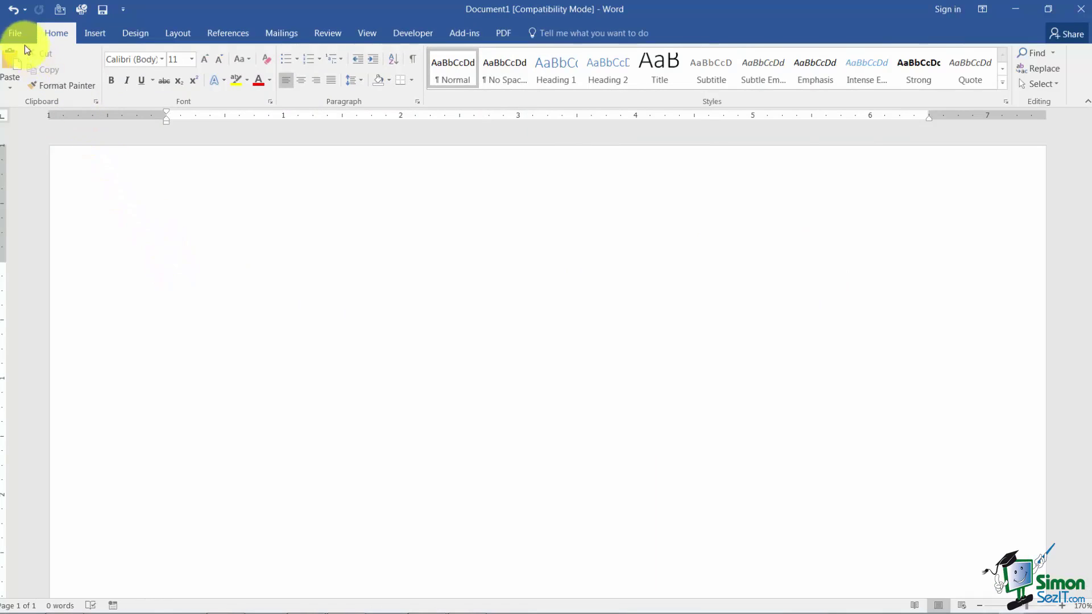
Step: Open Backstage View on the Info page showing the blank document's properties
{"action": "left_click", "coordinate": [18, 33]}
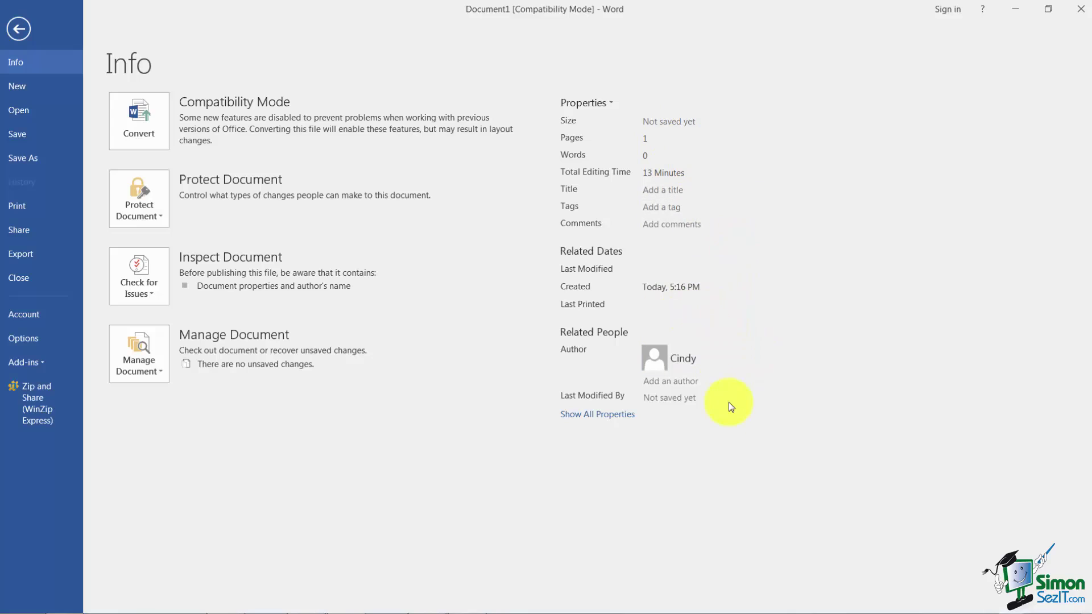
{"action": "left_click", "coordinate": [722, 376]}
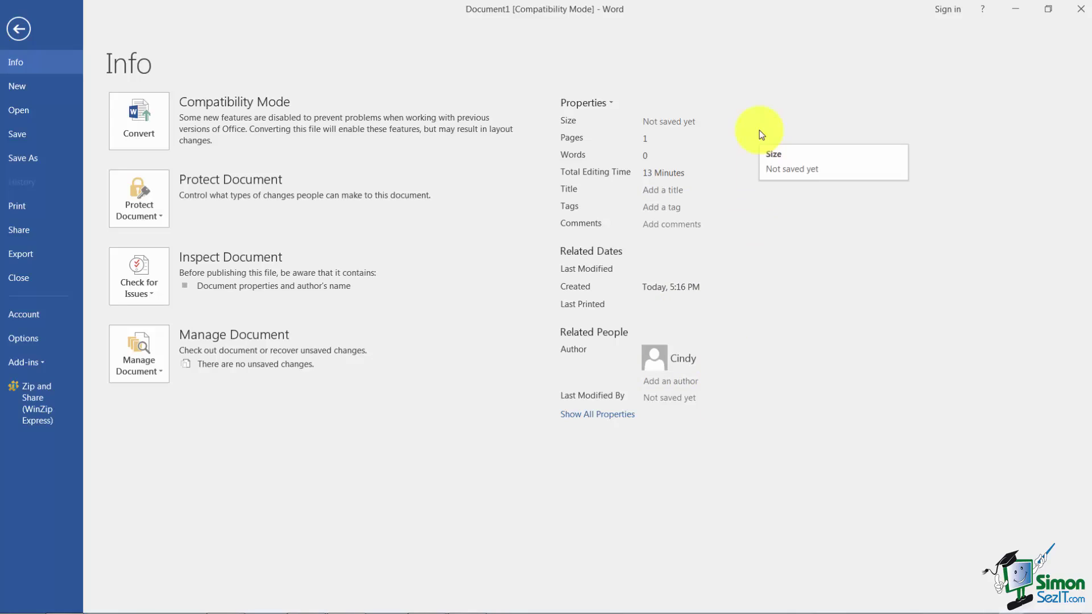
Step: Exit Backstage, reopen the Info page, then exit again to the blank document
{"action": "left_click", "coordinate": [19, 32]}
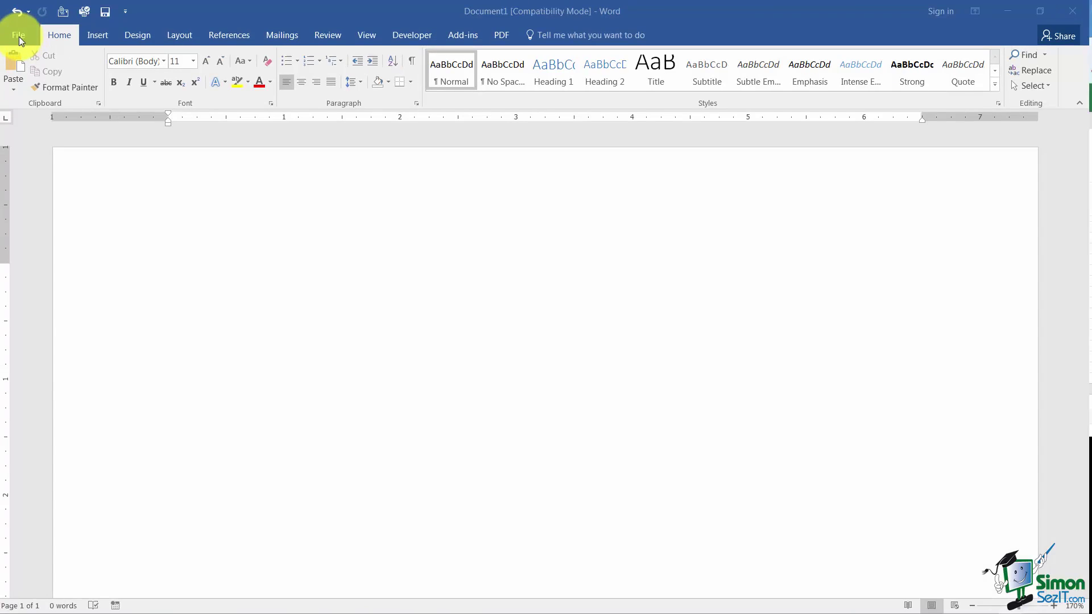
{"action": "left_click", "coordinate": [18, 37]}
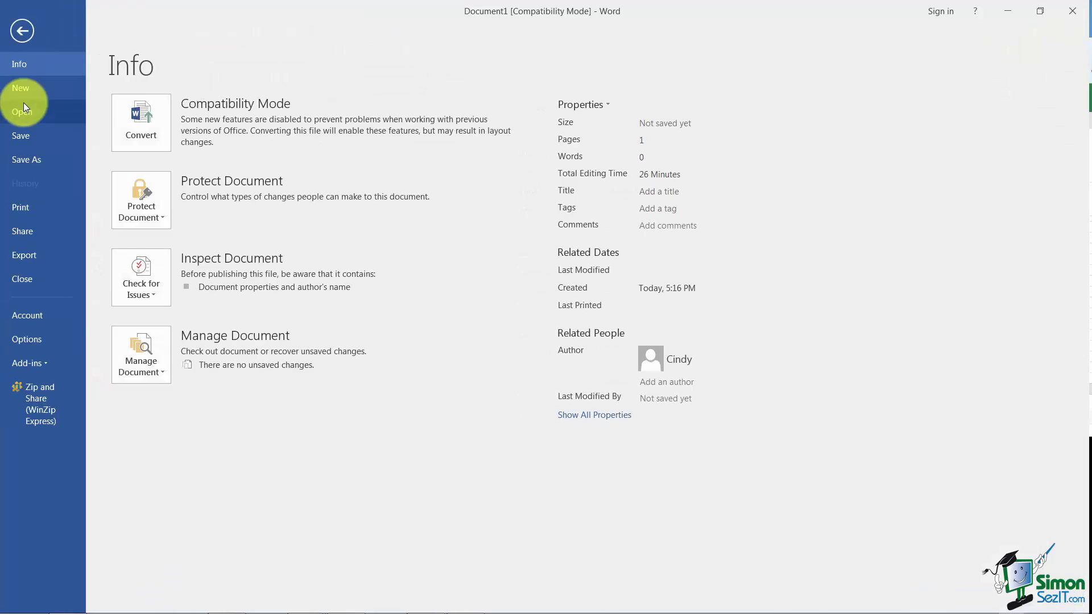
{"action": "left_click", "coordinate": [21, 26]}
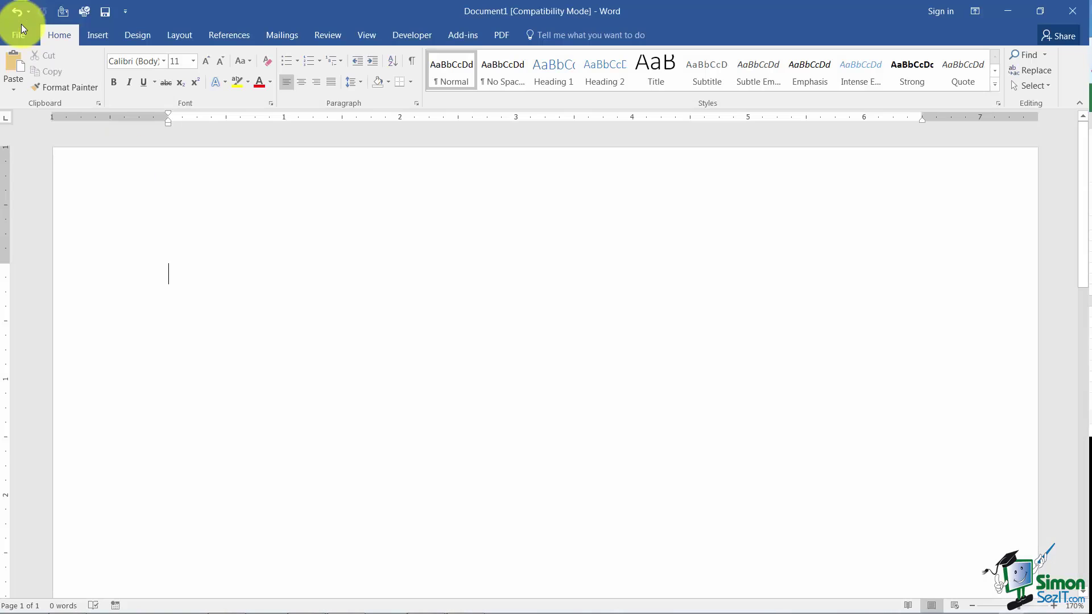